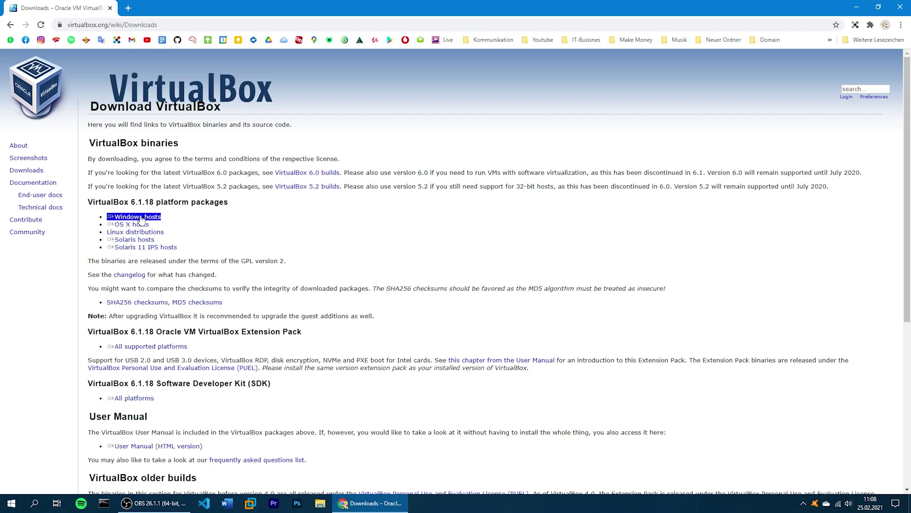
Download the VirtualBox 6.1.18 installer for Windows hosts to the Downloads folder and launch it
{"action": "left_click", "coordinate": [142, 218]}
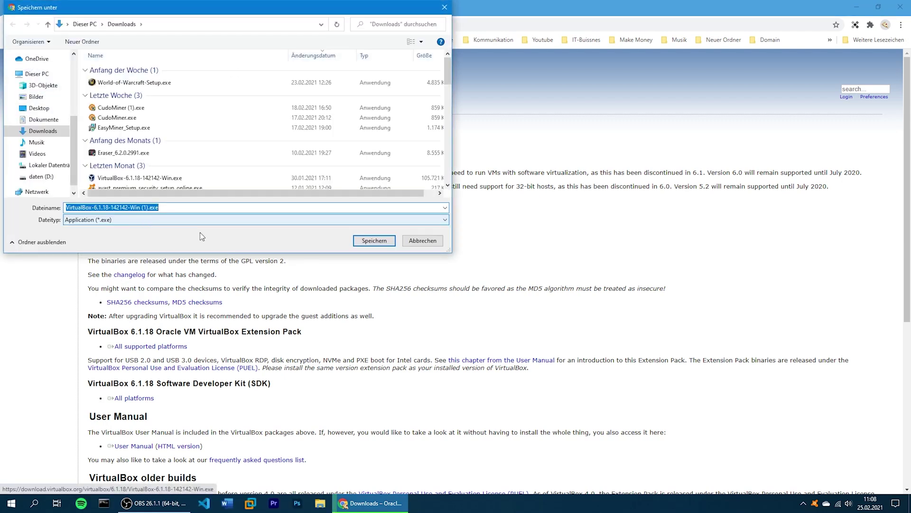
{"action": "left_click", "coordinate": [374, 242]}
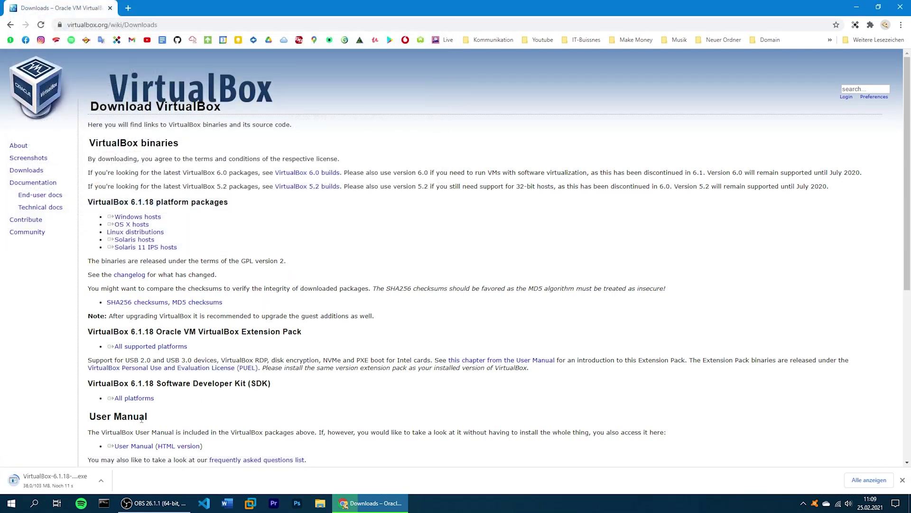
{"action": "left_click", "coordinate": [51, 479]}
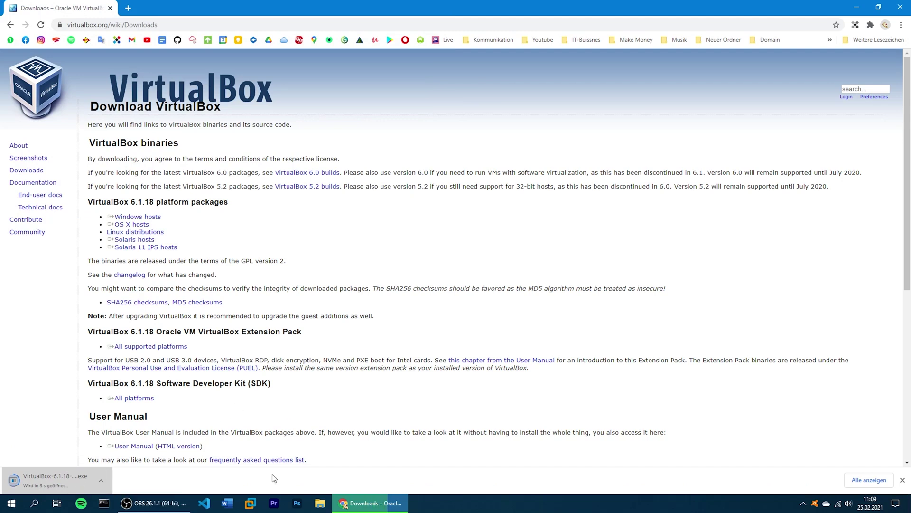
{"action": "left_click_drag", "start_coordinate": [282, 463], "coordinate": [278, 462]}
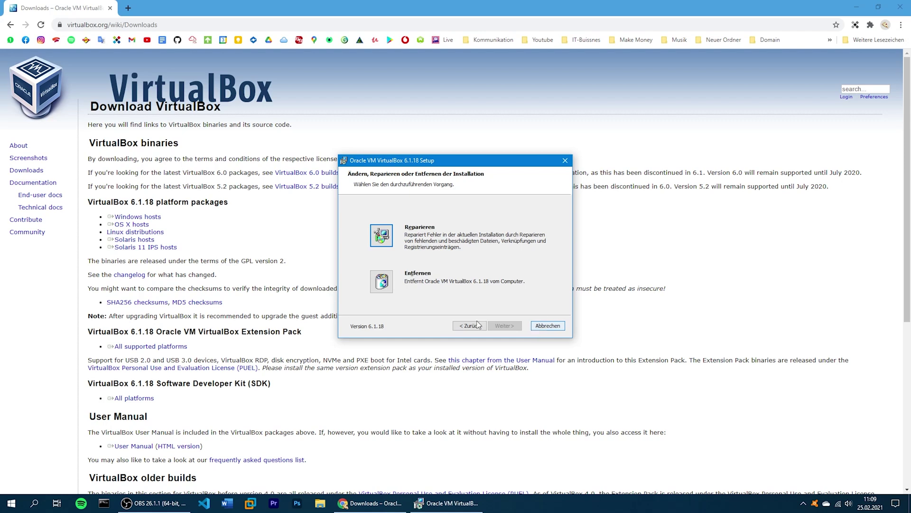
Cancel the VirtualBox 6.1.18 setup without repairing or removing anything and finish the wizard
{"action": "left_click", "coordinate": [565, 164]}
{"action": "left_click", "coordinate": [431, 284]}
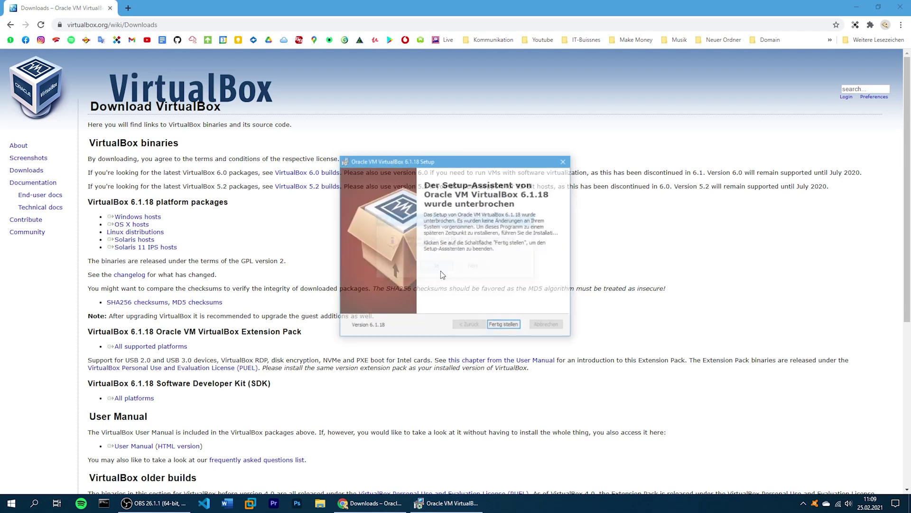
{"action": "left_click", "coordinate": [503, 326]}
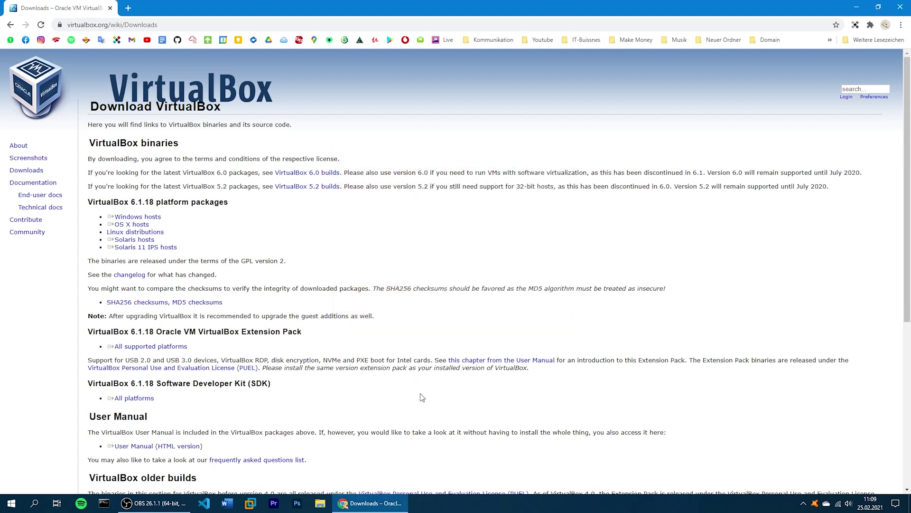
Launch Oracle VM VirtualBox from a system search, minimize the browser, and maximize the VirtualBox Manager window
{"action": "left_click", "coordinate": [11, 503]}
{"action": "type", "text": "vir"}
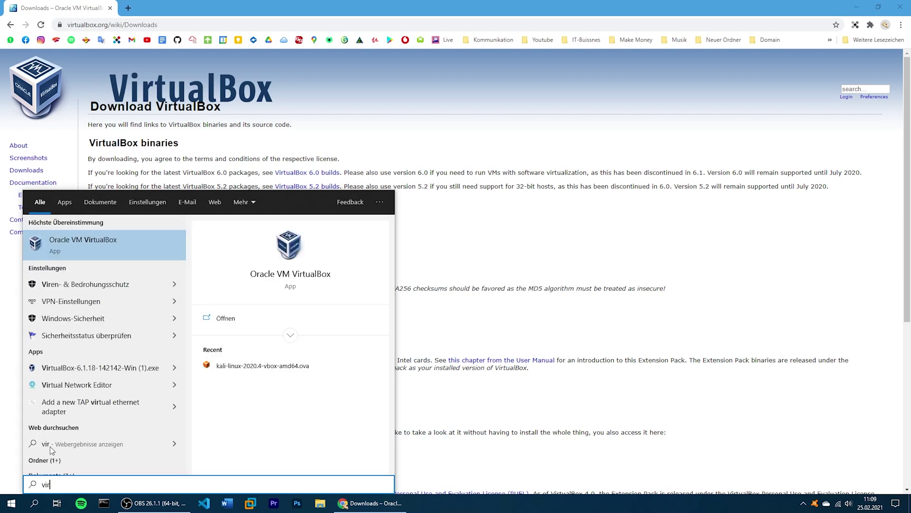
{"action": "key", "text": "Return"}
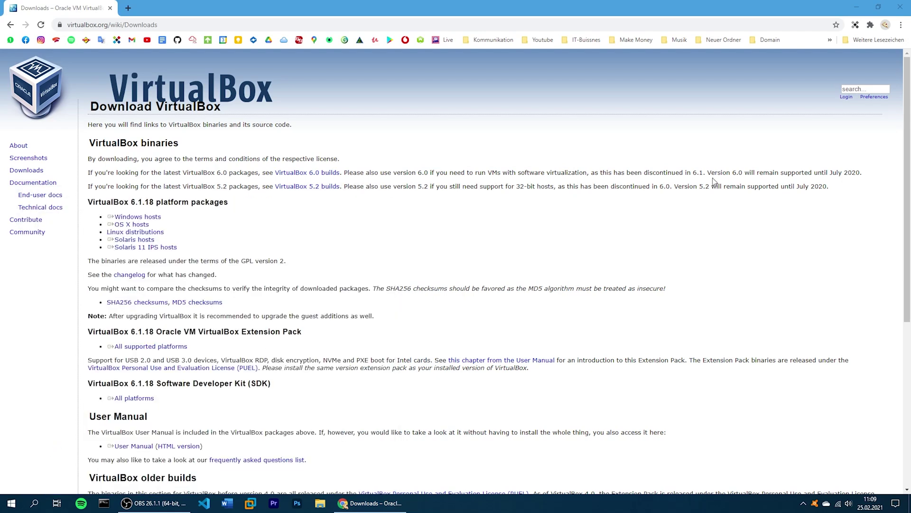
{"action": "left_click", "coordinate": [860, 5]}
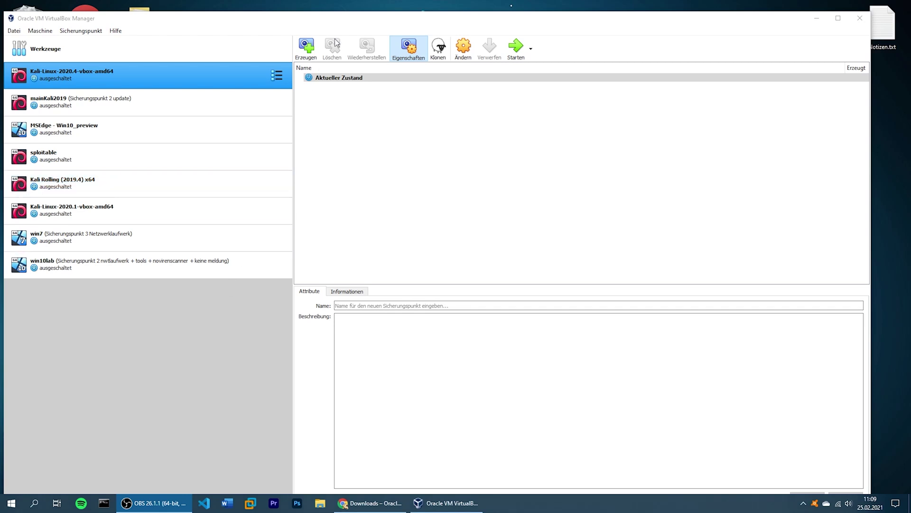
{"action": "left_click", "coordinate": [317, 21]}
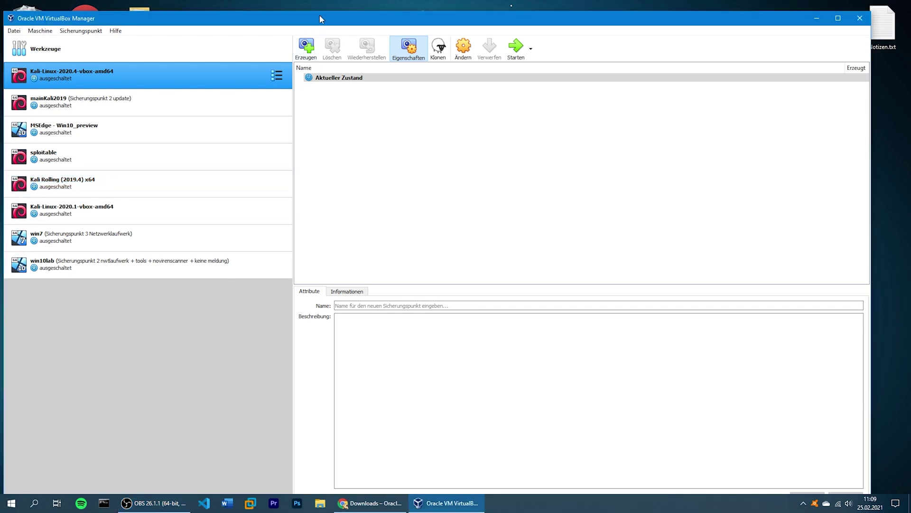
{"action": "double_click", "coordinate": [319, 14]}
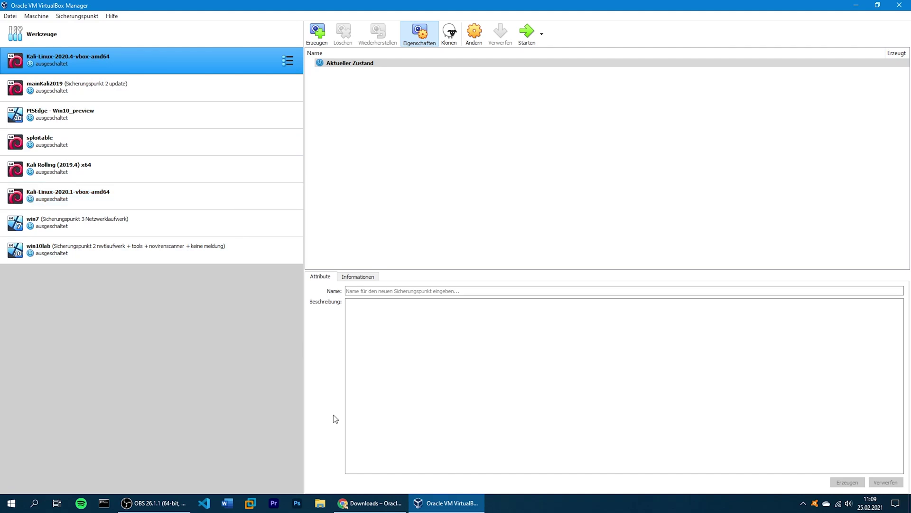
Switch back to Chrome, search for "kali linux" in a new tab, and open the official kali.org site
{"action": "left_click", "coordinate": [358, 507]}
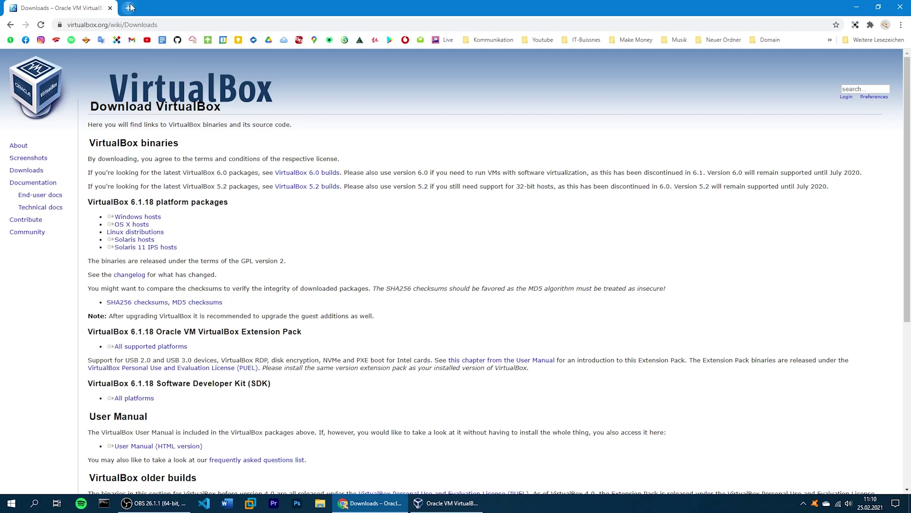
{"action": "left_click", "coordinate": [130, 8]}
{"action": "type", "text": "kalili"}
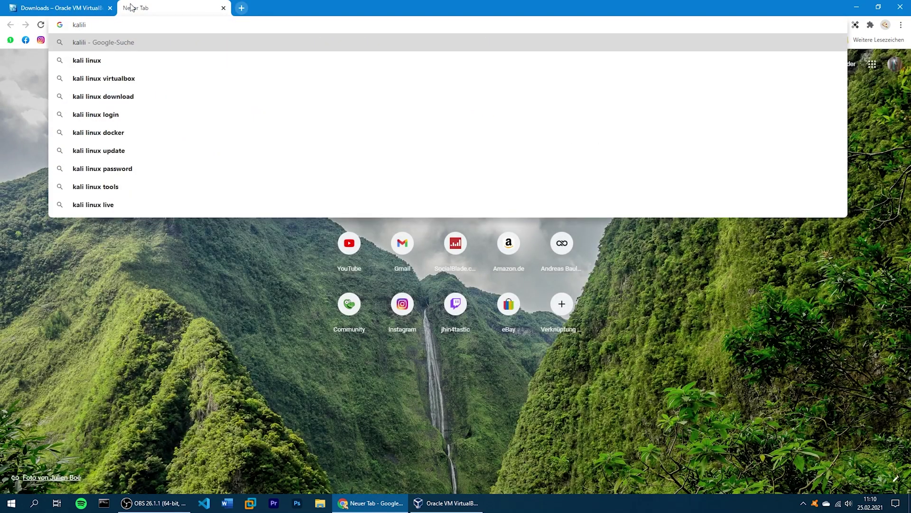
{"action": "key", "text": "Down"}
{"action": "key", "text": "Return"}
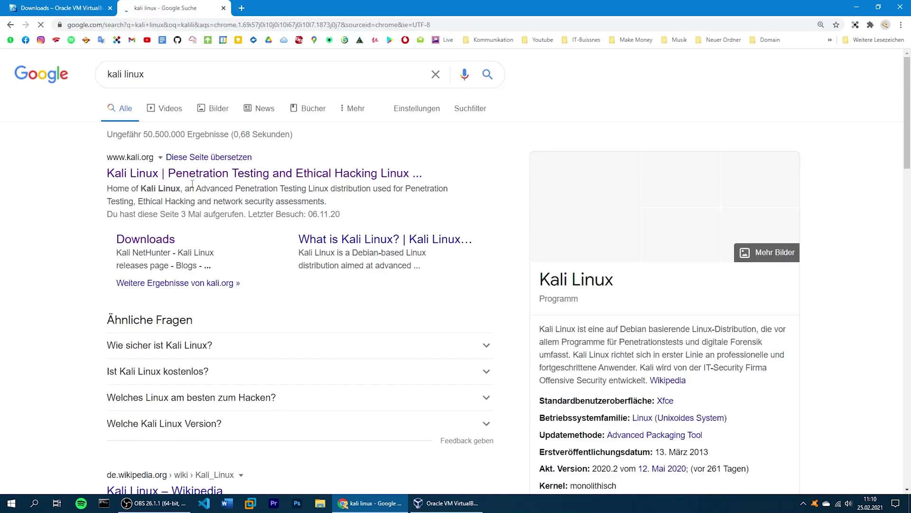
{"action": "left_click", "coordinate": [195, 173]}
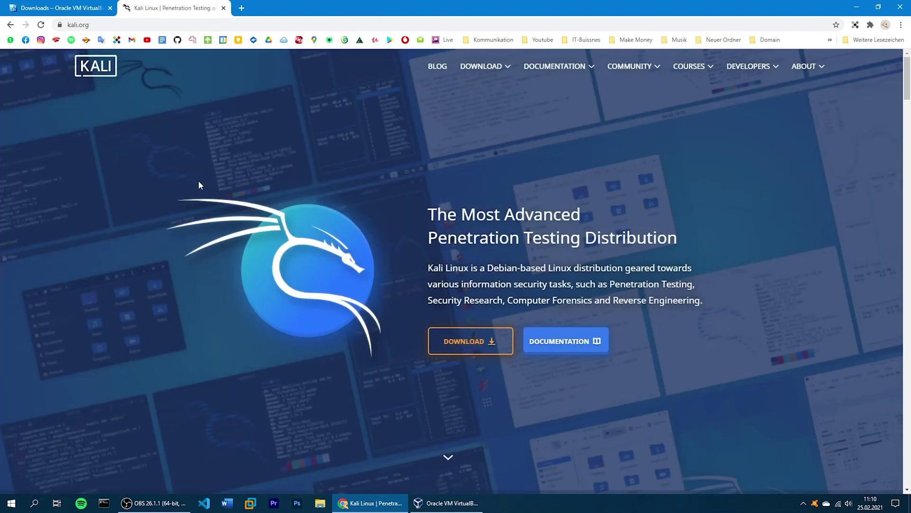
Open the Kali Linux Downloads page from the kali.org home page
{"action": "left_click", "coordinate": [472, 340]}
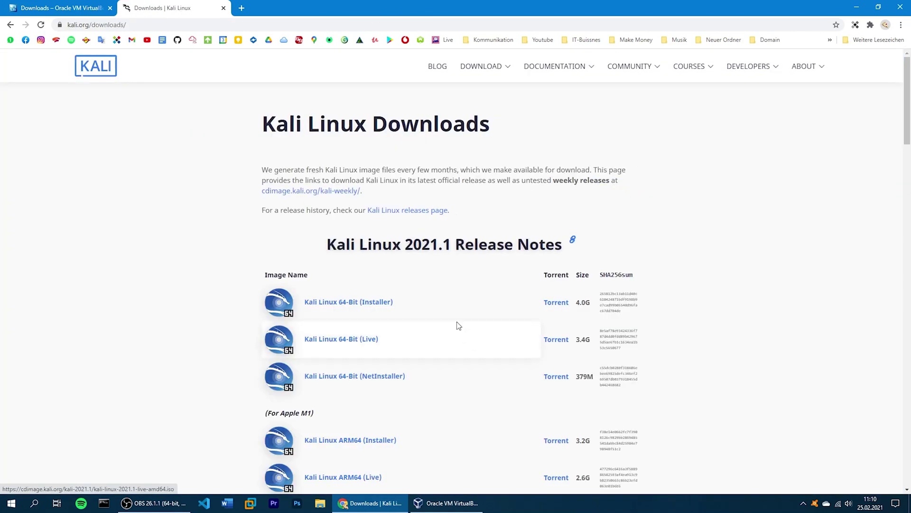
{"action": "left_click", "coordinate": [10, 25]}
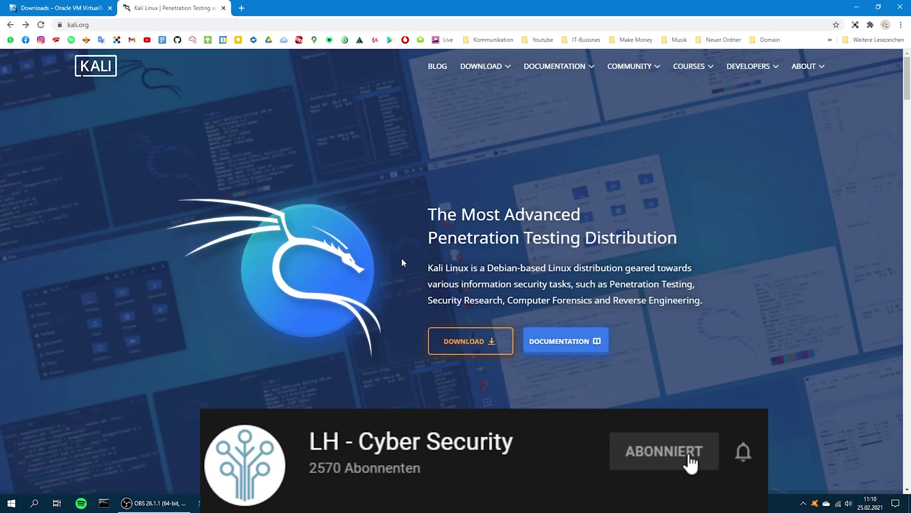
{"action": "left_click", "coordinate": [489, 341]}
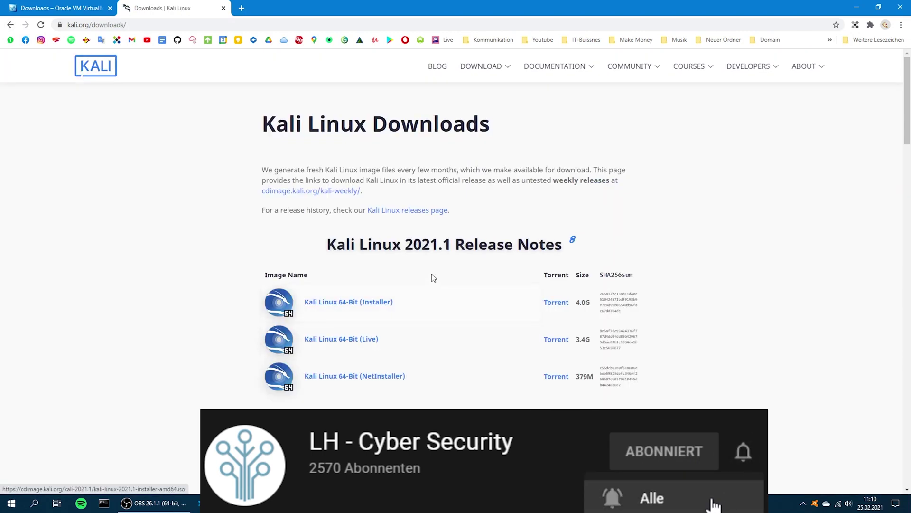
Look through the Kali Linux Downloads page, from the installer images to the virtual machine section
{"action": "scroll", "coordinate": [429, 272], "scroll_direction": "down", "scroll_amount": 2}
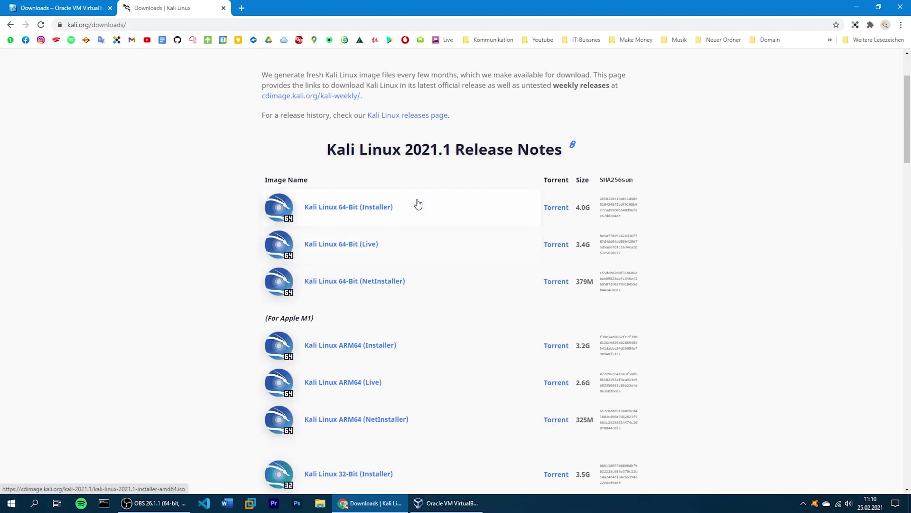
{"action": "scroll", "coordinate": [413, 187], "scroll_direction": "down", "scroll_amount": 4}
{"action": "scroll", "coordinate": [412, 189], "scroll_direction": "down", "scroll_amount": 9}
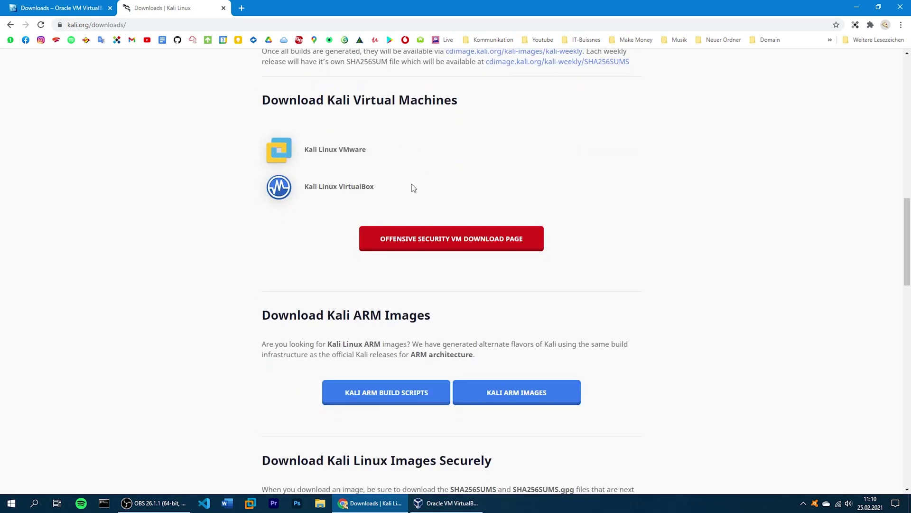
{"action": "scroll", "coordinate": [413, 189], "scroll_direction": "down", "scroll_amount": 1}
{"action": "scroll", "coordinate": [388, 295], "scroll_direction": "down", "scroll_amount": 17}
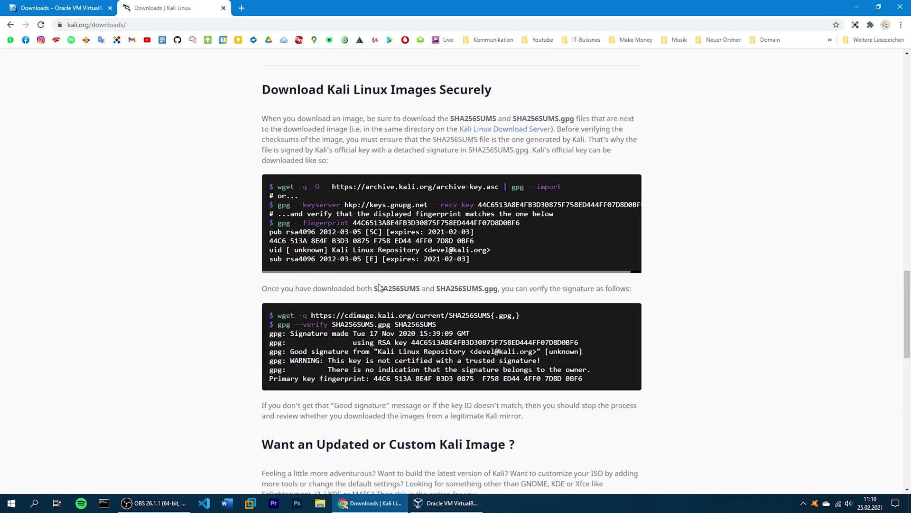
{"action": "scroll", "coordinate": [380, 282], "scroll_direction": "up", "scroll_amount": 19}
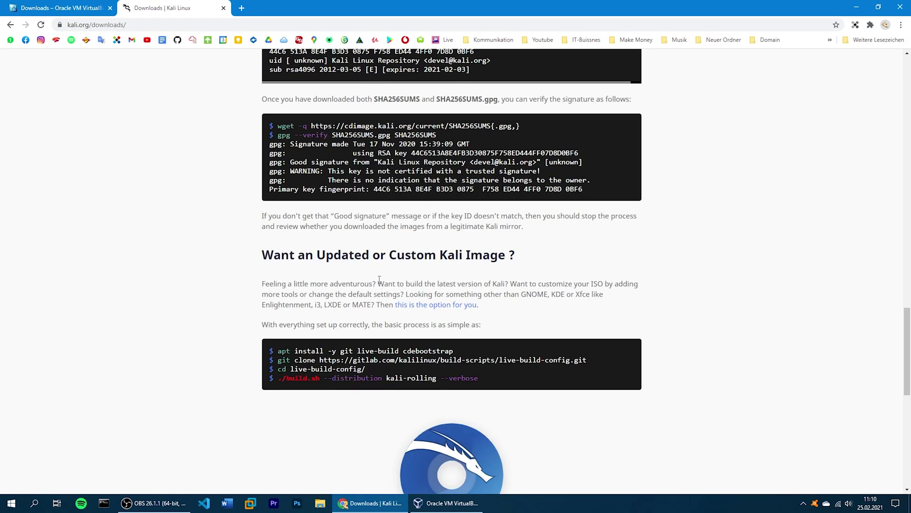
{"action": "scroll", "coordinate": [372, 272], "scroll_direction": "up", "scroll_amount": 2}
{"action": "scroll", "coordinate": [427, 328], "scroll_direction": "down", "scroll_amount": 1}
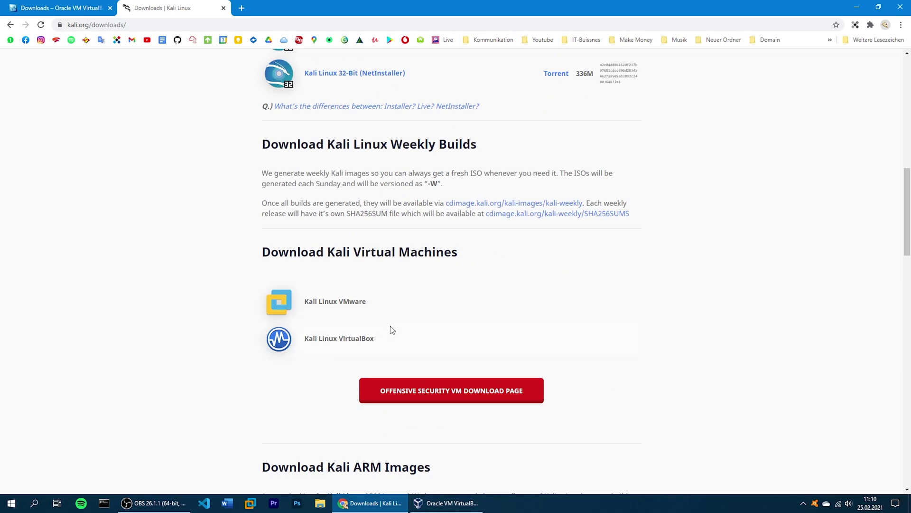
{"action": "scroll", "coordinate": [379, 313], "scroll_direction": "up", "scroll_amount": 12}
{"action": "scroll", "coordinate": [365, 269], "scroll_direction": "down", "scroll_amount": 12}
Open the Offensive Security VM download page from the Download Kali Virtual Machines section
{"action": "left_click_drag", "start_coordinate": [262, 252], "coordinate": [459, 256]}
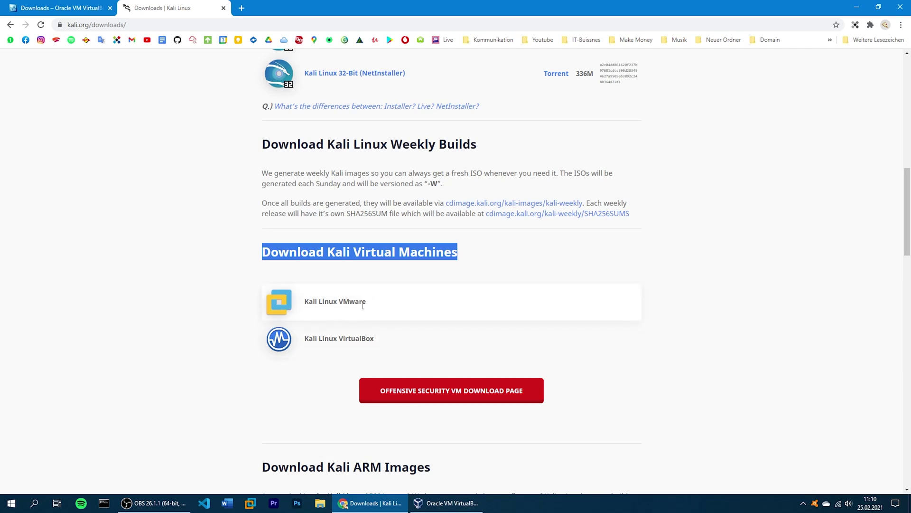
{"action": "left_click", "coordinate": [356, 348]}
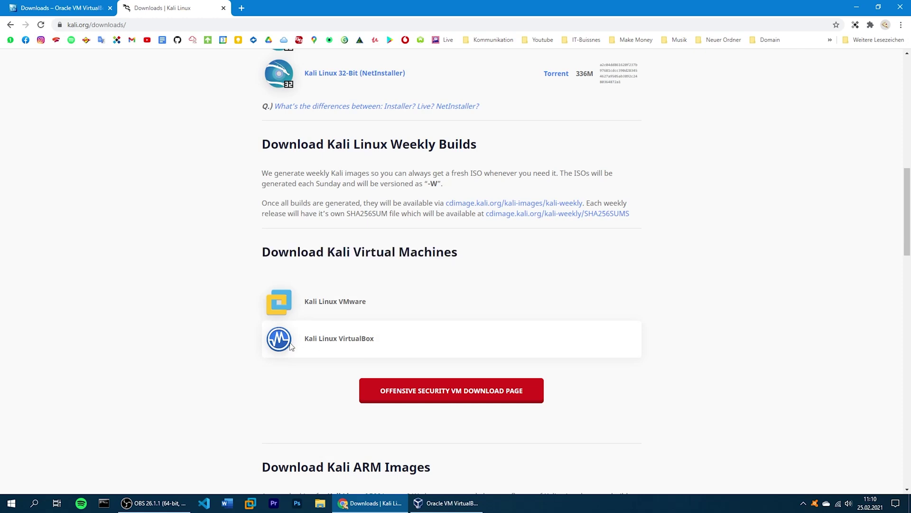
{"action": "left_click", "coordinate": [440, 398]}
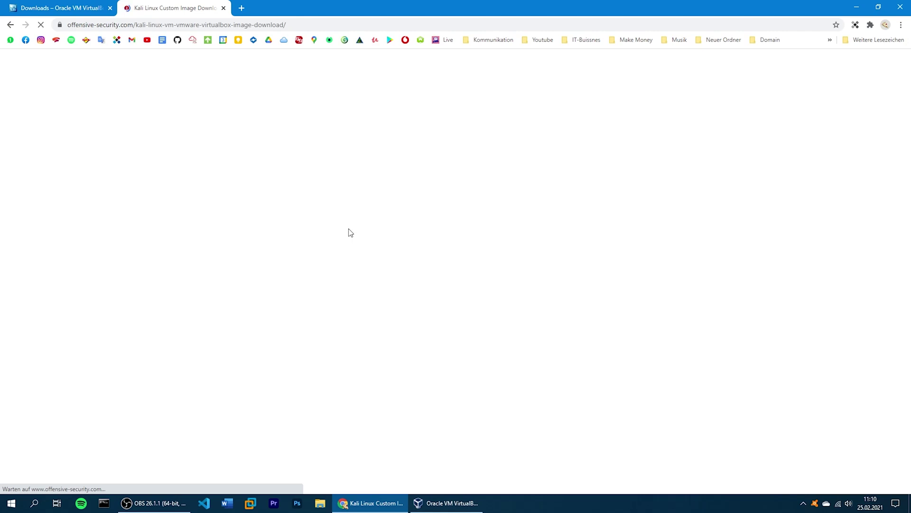
Expand the Kali Linux VirtualBox images and download the Kali Linux VirtualBox 64-Bit (OVA) image
{"action": "scroll", "coordinate": [380, 265], "scroll_direction": "down", "scroll_amount": 1}
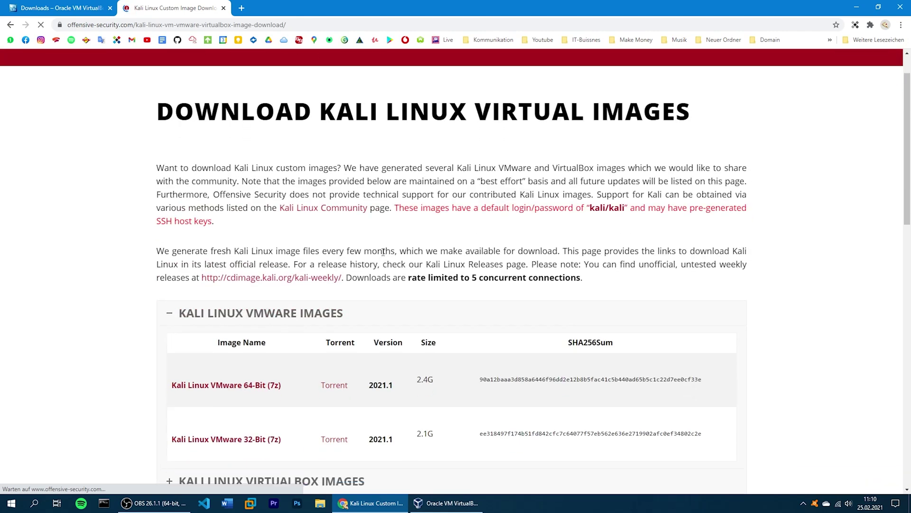
{"action": "scroll", "coordinate": [383, 252], "scroll_direction": "down", "scroll_amount": 1}
{"action": "scroll", "coordinate": [376, 221], "scroll_direction": "down", "scroll_amount": 2}
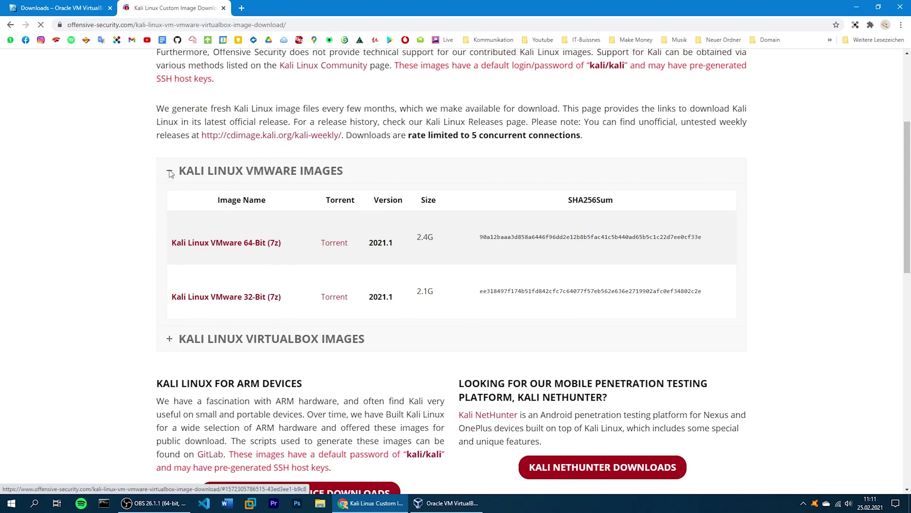
{"action": "left_click", "coordinate": [168, 340]}
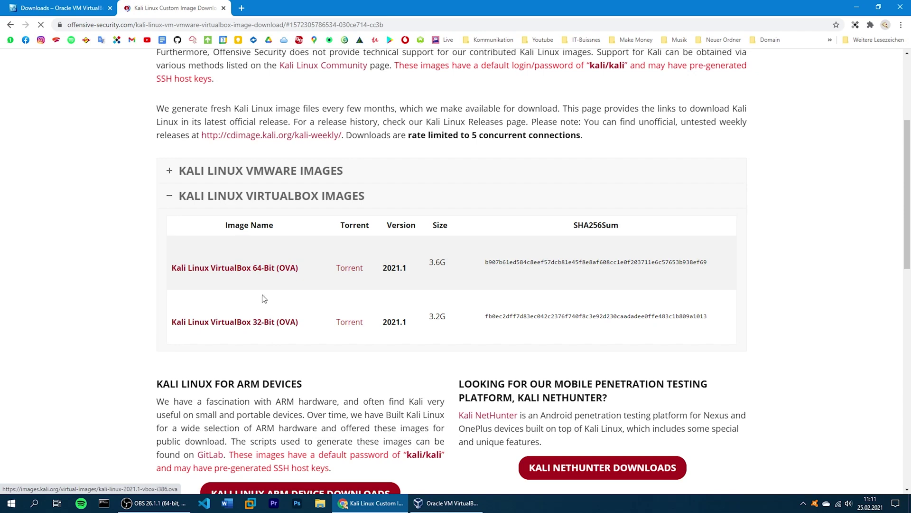
{"action": "left_click", "coordinate": [256, 272]}
{"action": "left_click", "coordinate": [365, 241]}
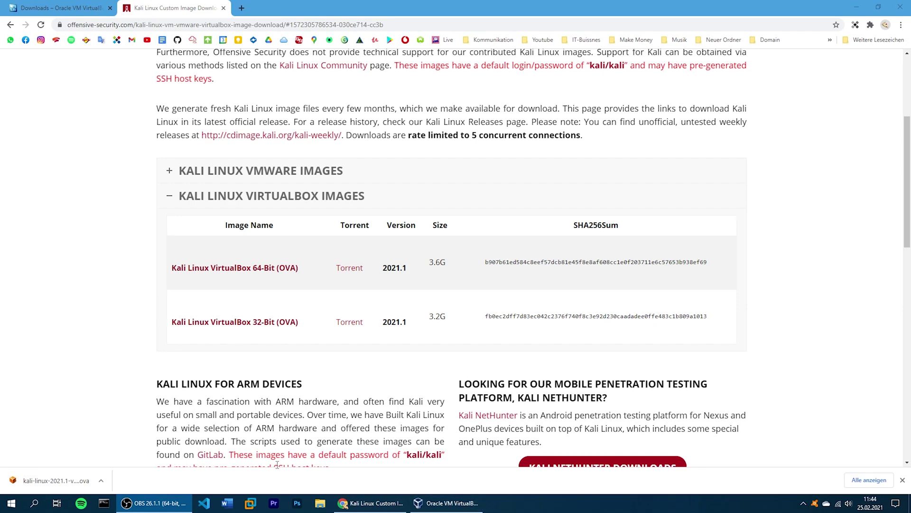
Open the downloaded kali-linux-2021.1 OVA file in VirtualBox for import and move the import dialog higher up
{"action": "left_click", "coordinate": [41, 480]}
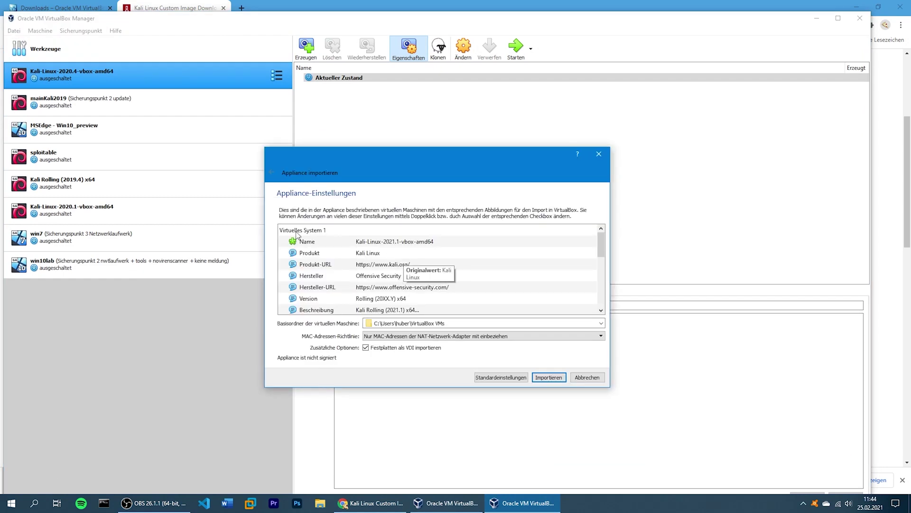
{"action": "left_click_drag", "start_coordinate": [428, 161], "coordinate": [431, 118]}
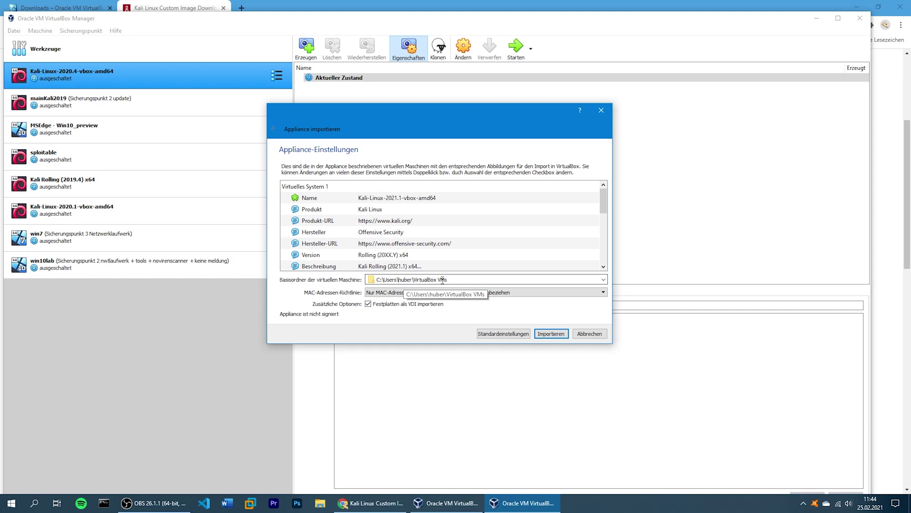
Review the appliance's base folder and its settings list, from the name and description to the CPU, RAM and controller entries
{"action": "left_click", "coordinate": [380, 281]}
{"action": "left_click_drag", "start_coordinate": [379, 283], "coordinate": [368, 281]}
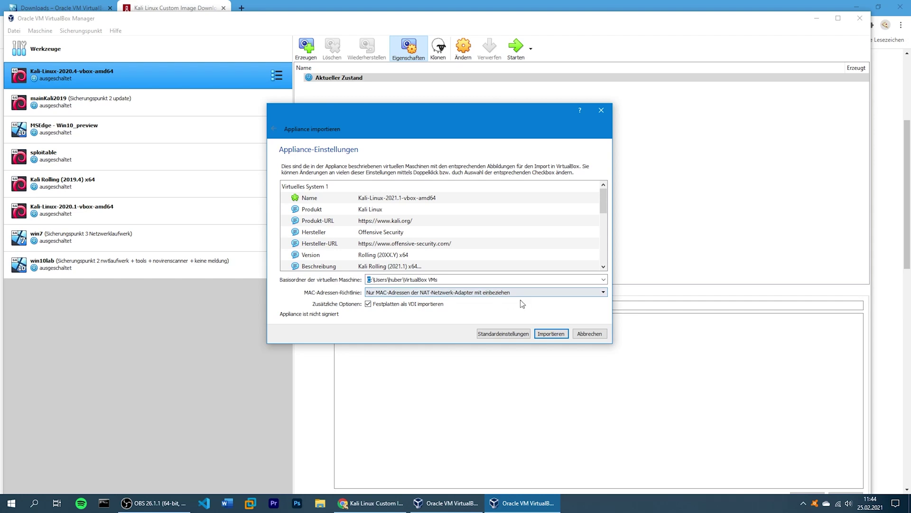
{"action": "left_click", "coordinate": [385, 204]}
{"action": "scroll", "coordinate": [392, 216], "scroll_direction": "down", "scroll_amount": 4}
{"action": "scroll", "coordinate": [387, 214], "scroll_direction": "up", "scroll_amount": 5}
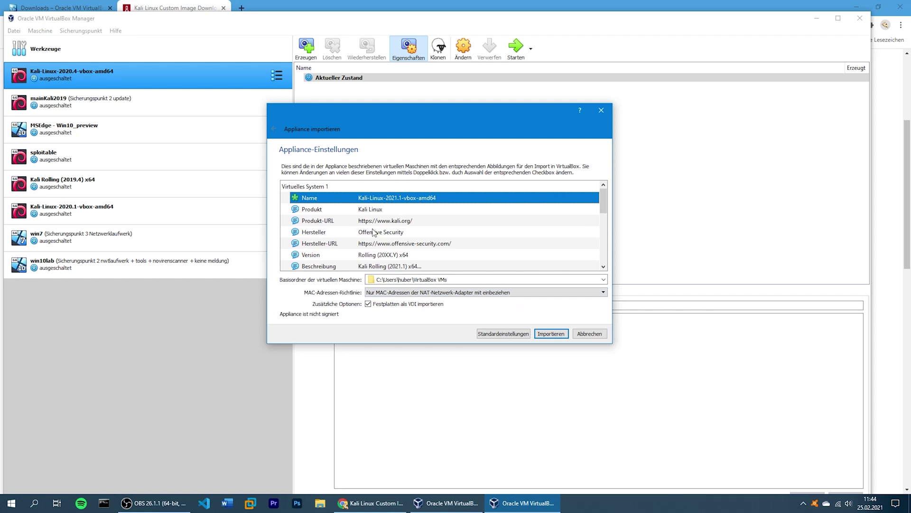
{"action": "scroll", "coordinate": [372, 234], "scroll_direction": "down", "scroll_amount": 1}
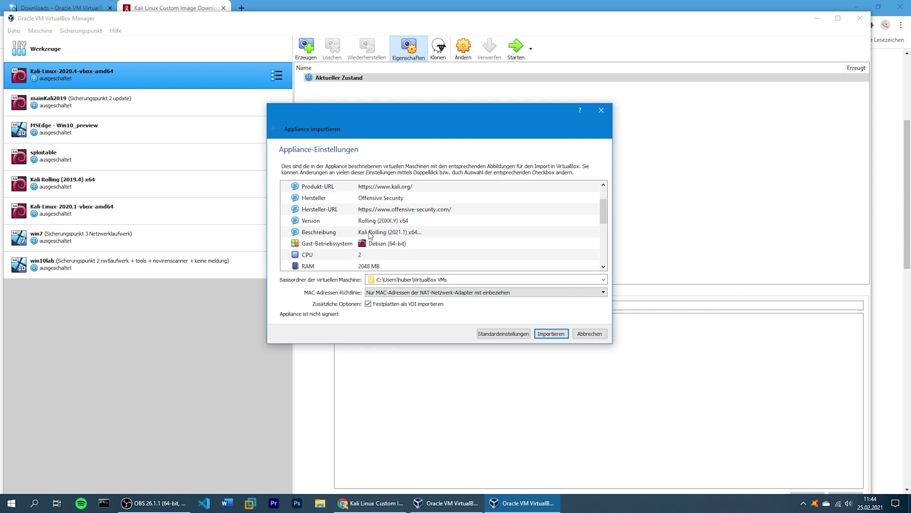
{"action": "mouse_move", "coordinate": [371, 235]}
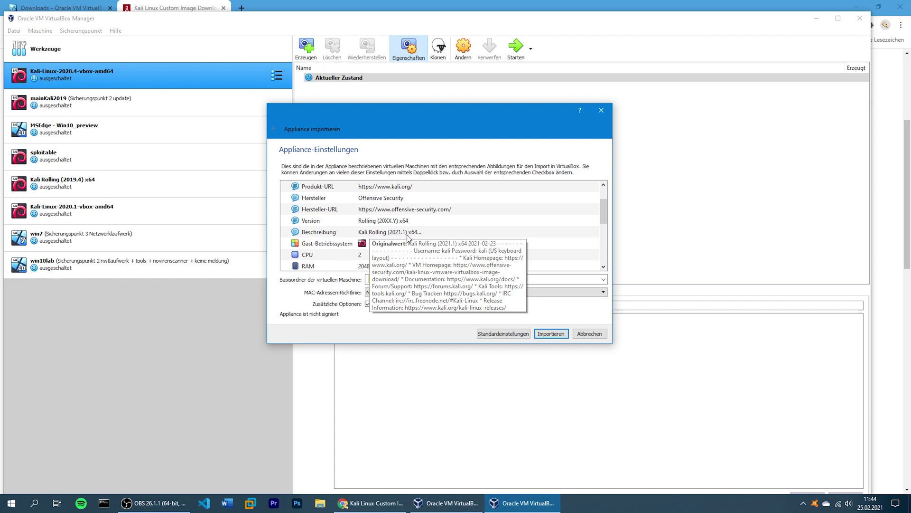
{"action": "scroll", "coordinate": [383, 236], "scroll_direction": "down", "scroll_amount": 2}
{"action": "scroll", "coordinate": [383, 236], "scroll_direction": "up", "scroll_amount": 1}
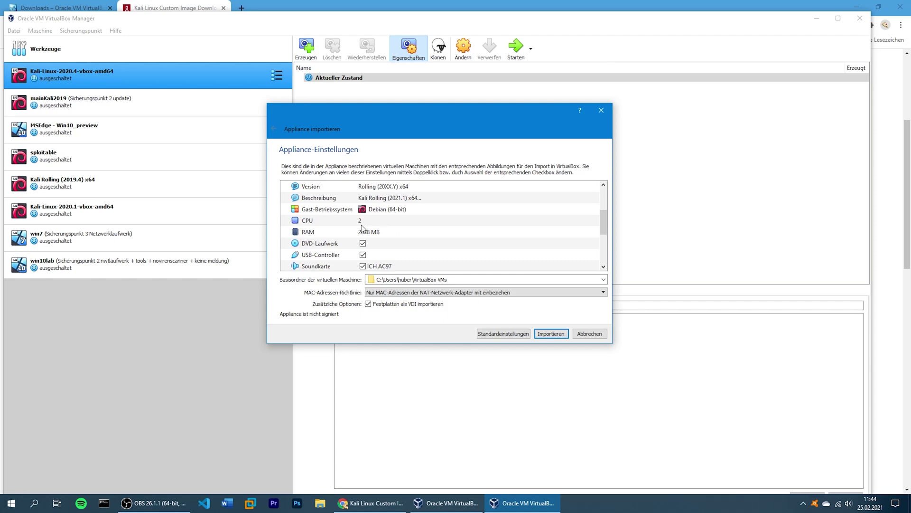
{"action": "scroll", "coordinate": [347, 230], "scroll_direction": "down", "scroll_amount": 1}
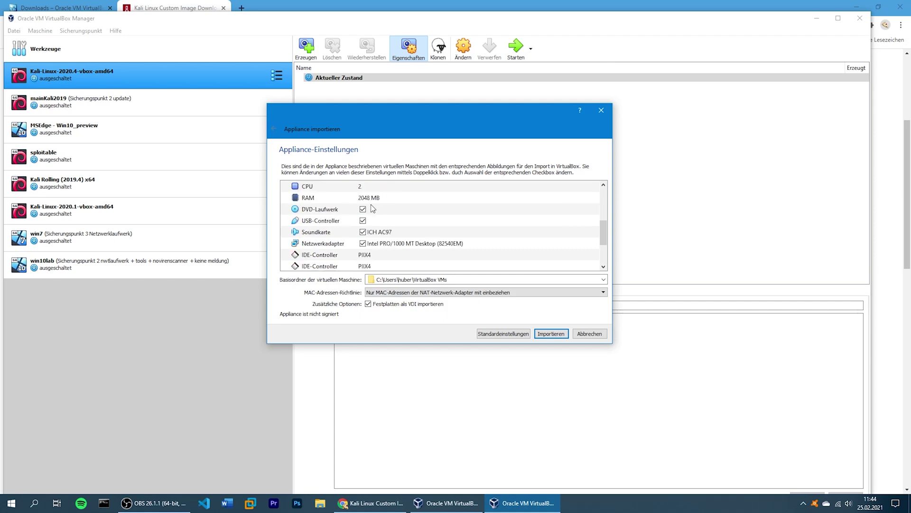
{"action": "scroll", "coordinate": [376, 209], "scroll_direction": "up", "scroll_amount": 1}
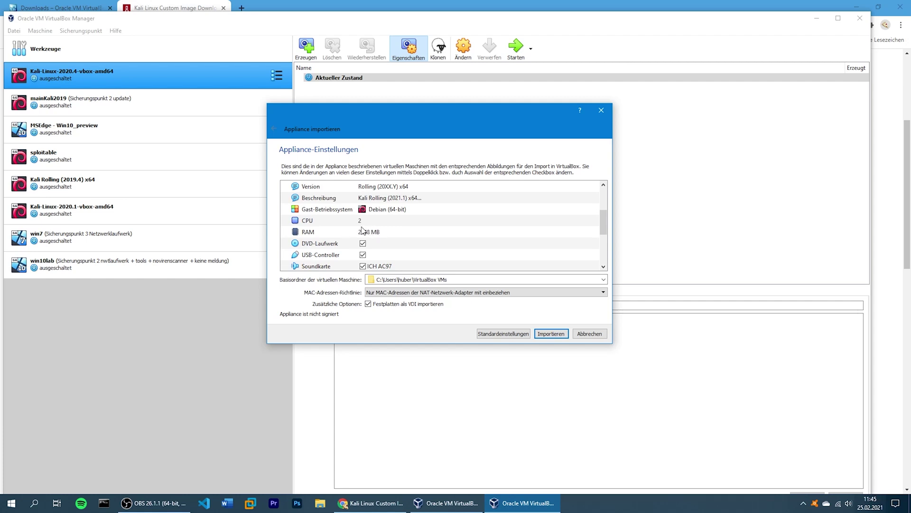
{"action": "scroll", "coordinate": [389, 233], "scroll_direction": "down", "scroll_amount": 1}
{"action": "scroll", "coordinate": [393, 220], "scroll_direction": "down", "scroll_amount": 1}
{"action": "scroll", "coordinate": [392, 218], "scroll_direction": "down", "scroll_amount": 1}
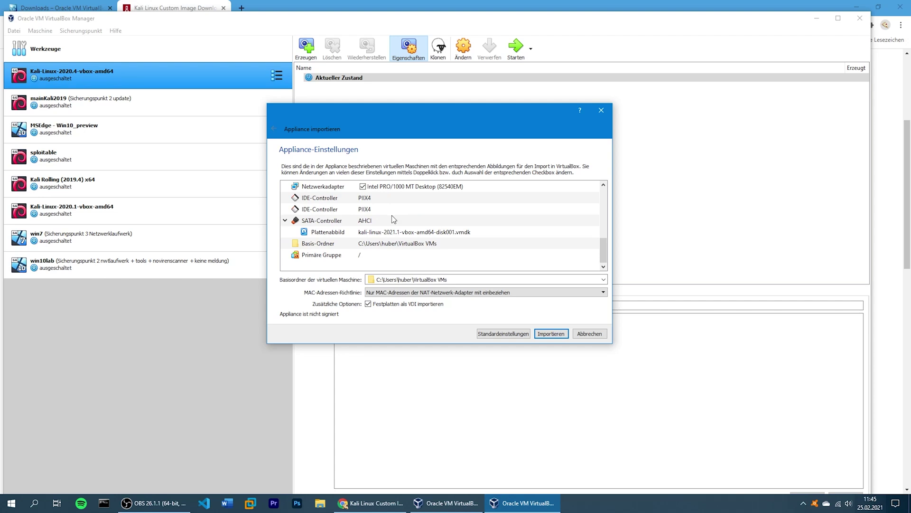
{"action": "scroll", "coordinate": [389, 221], "scroll_direction": "up", "scroll_amount": 2}
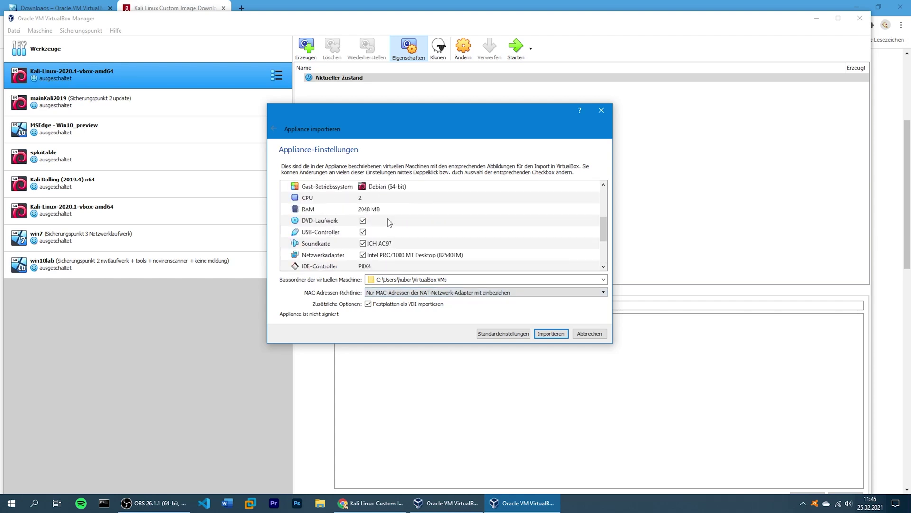
Set the appliance's RAM to 4000 MB and its CPU count to 3
{"action": "double_click", "coordinate": [387, 210]}
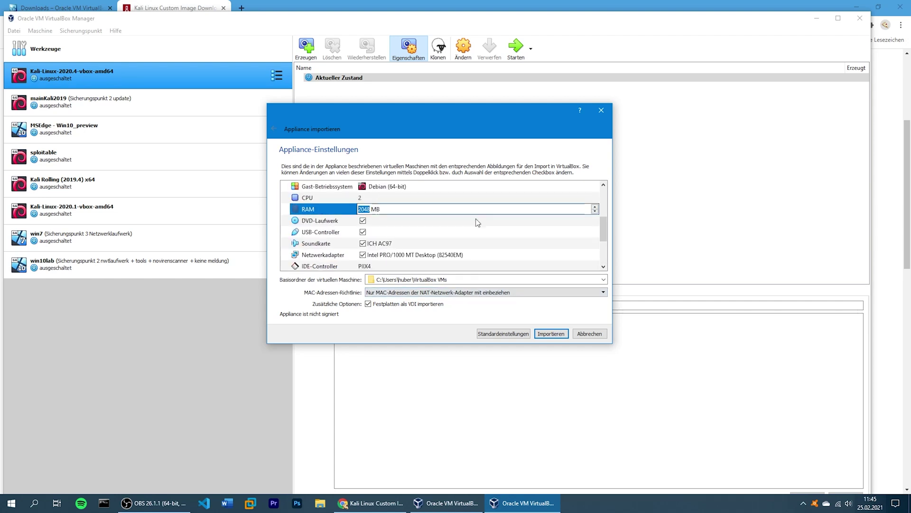
{"action": "type", "text": "4000"}
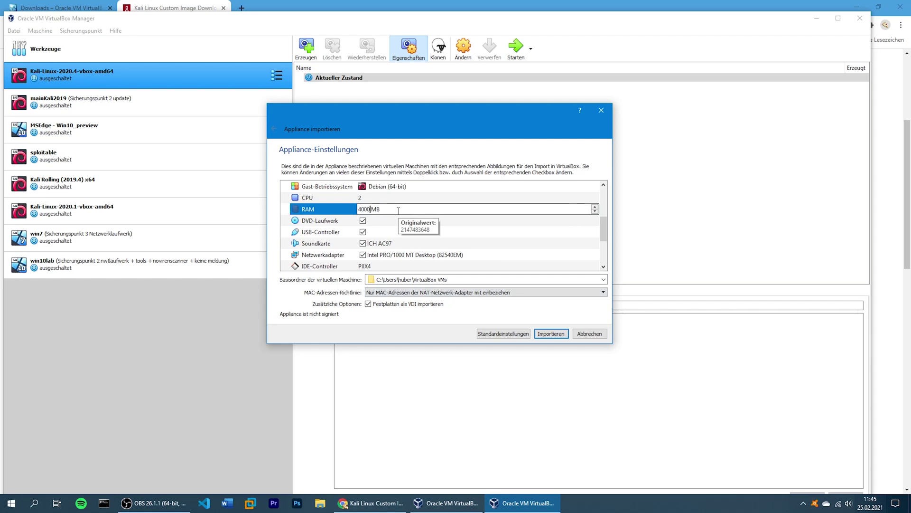
{"action": "double_click", "coordinate": [365, 198]}
{"action": "type", "text": "3"}
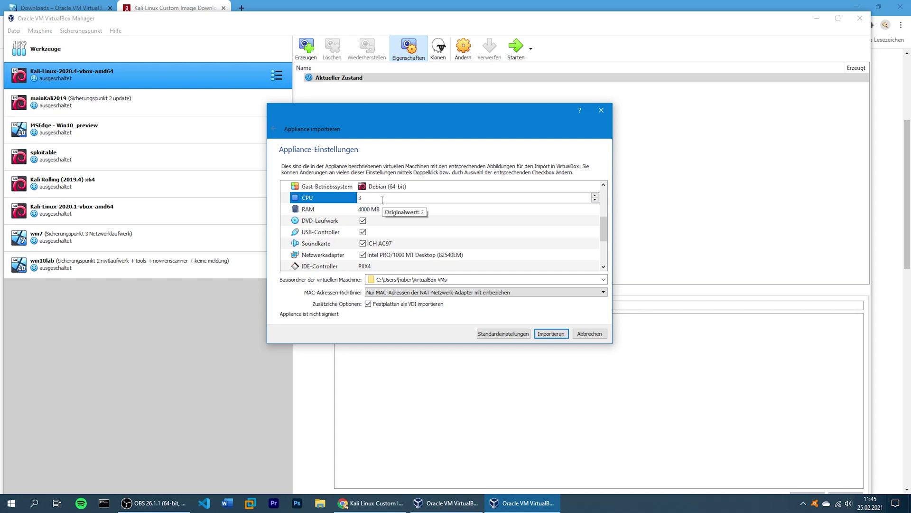
{"action": "left_click", "coordinate": [404, 210]}
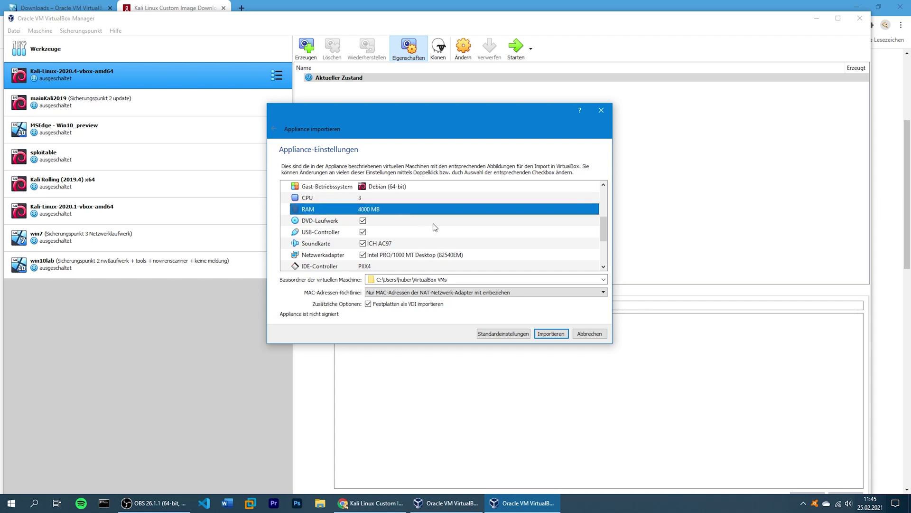
Import the Kali-Linux-2021.1-vbox-amd64 appliance and agree to its GPL v3 software license
{"action": "scroll", "coordinate": [436, 228], "scroll_direction": "down", "scroll_amount": 3}
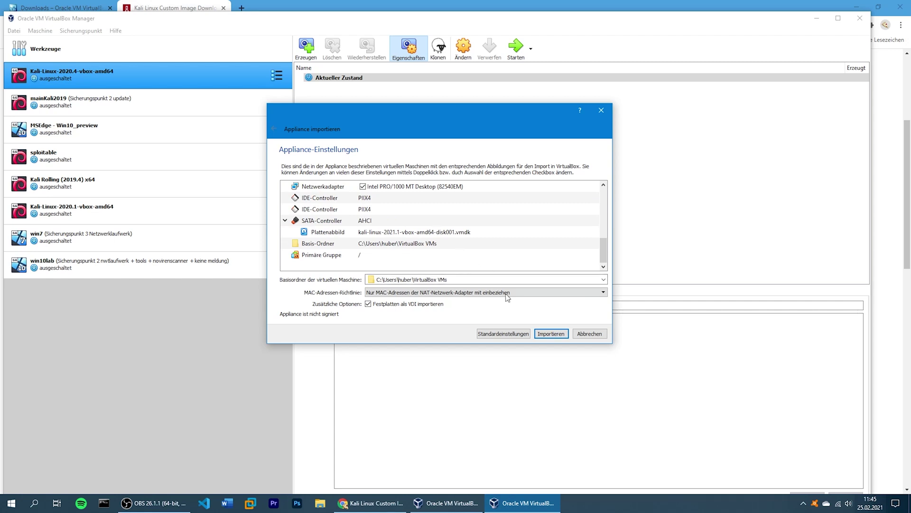
{"action": "left_click", "coordinate": [548, 335]}
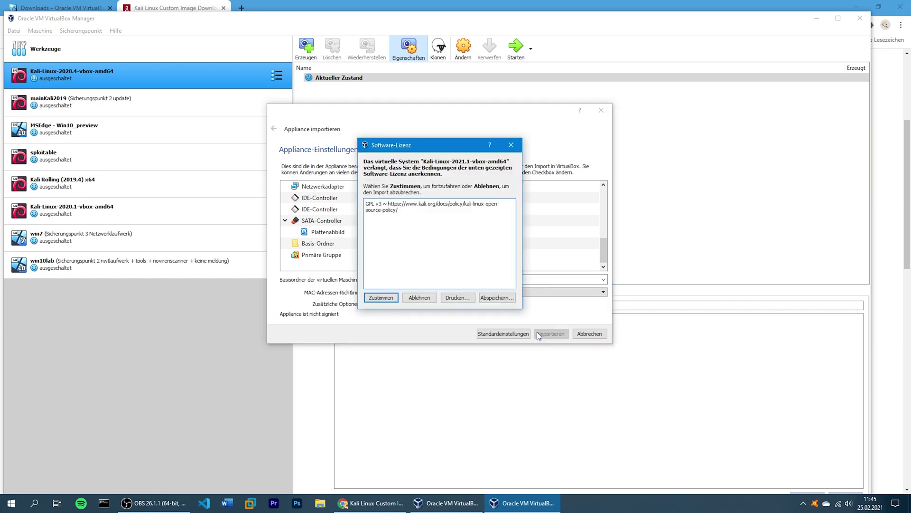
{"action": "left_click_drag", "start_coordinate": [437, 228], "coordinate": [384, 194]}
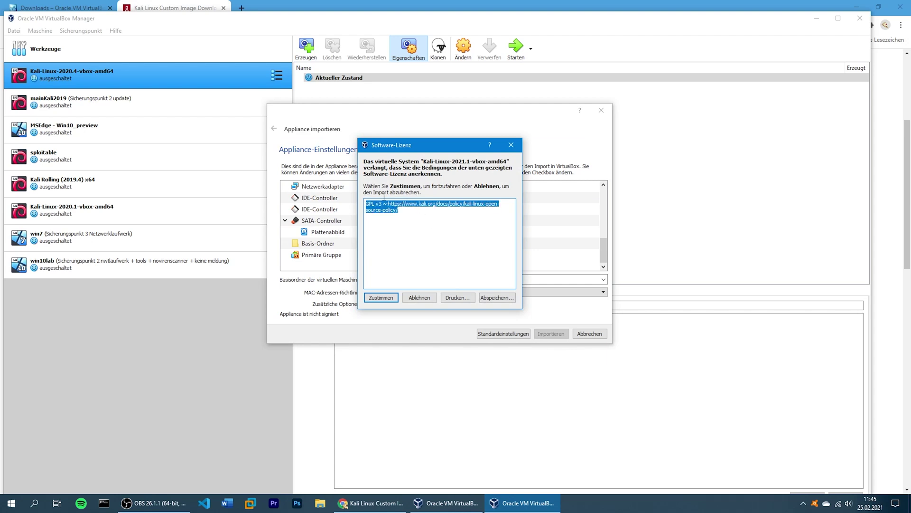
{"action": "left_click", "coordinate": [449, 234]}
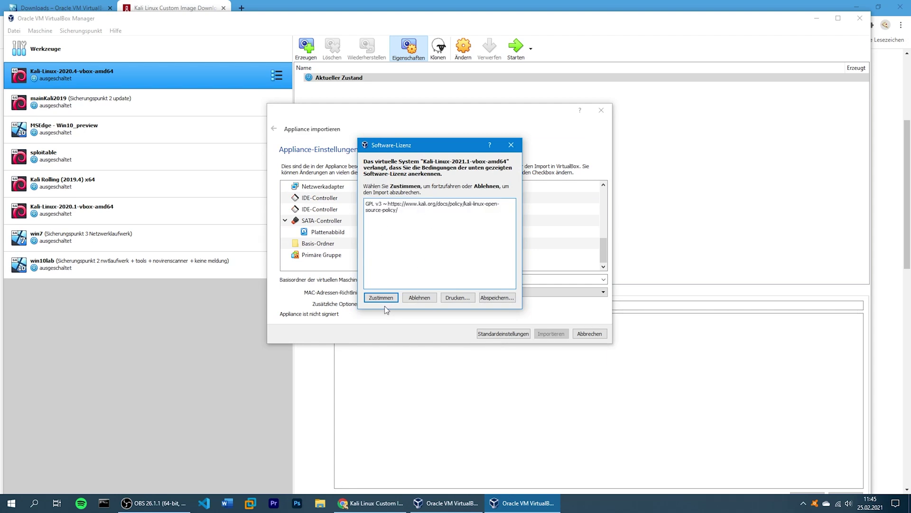
{"action": "left_click_drag", "start_coordinate": [405, 212], "coordinate": [355, 192]}
{"action": "left_click", "coordinate": [435, 239]}
{"action": "left_click", "coordinate": [381, 297]}
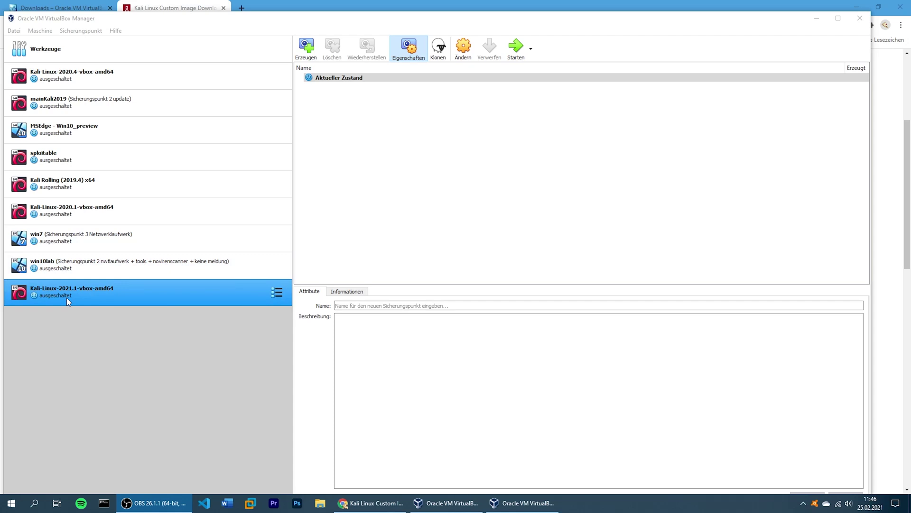
Move the Kali-Linux-2021.1-vbox-amd64 machine to the start of the machine list and open its settings
{"action": "left_click_drag", "start_coordinate": [66, 298], "coordinate": [30, 81]}
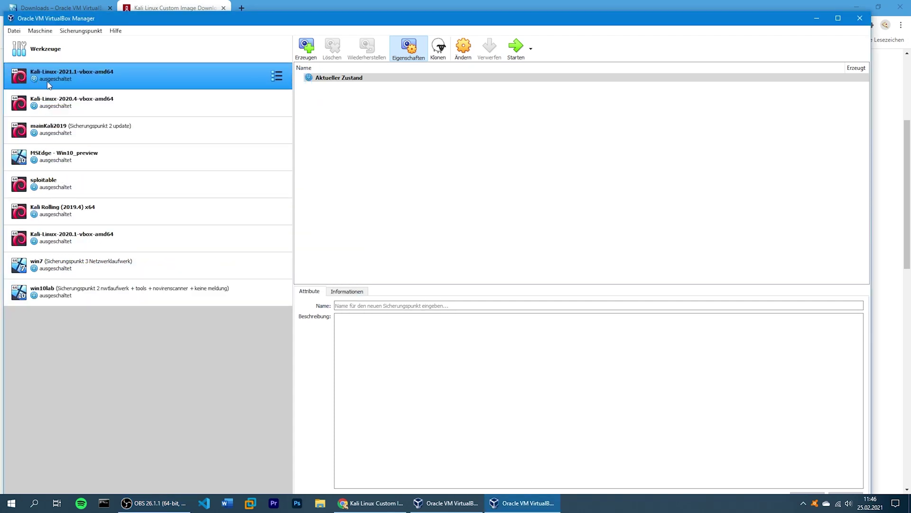
{"action": "right_click", "coordinate": [114, 77]}
{"action": "right_click", "coordinate": [102, 73]}
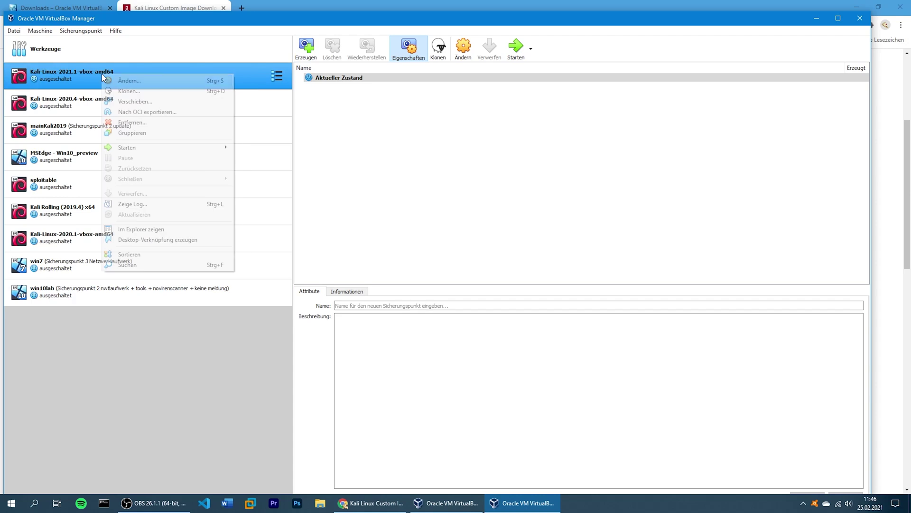
{"action": "left_click", "coordinate": [114, 81]}
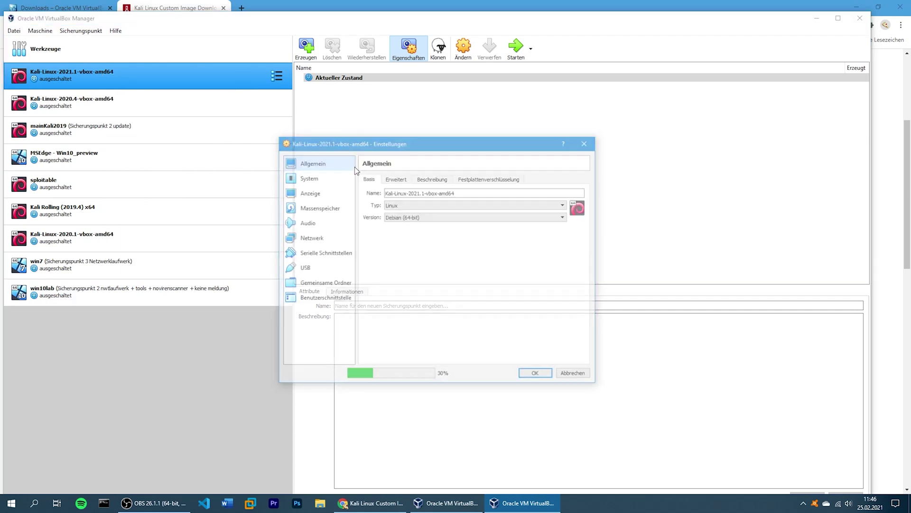
Check the machine's System, shared folder, storage and display settings, and close them without saving changes
{"action": "left_click", "coordinate": [332, 178]}
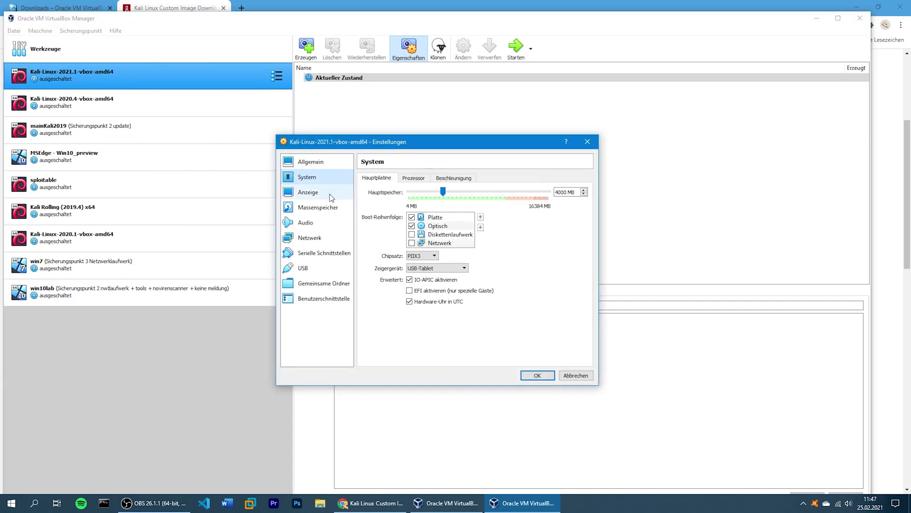
{"action": "left_click", "coordinate": [412, 181]}
{"action": "left_click", "coordinate": [385, 179]}
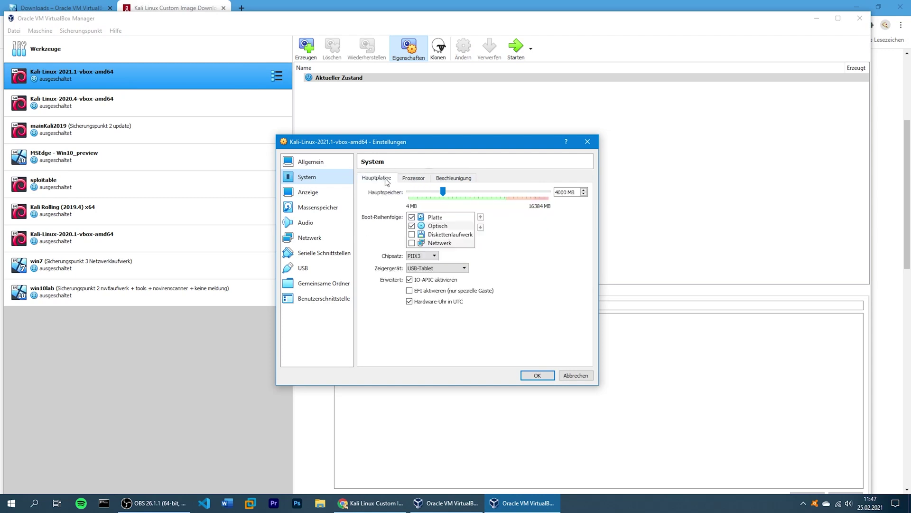
{"action": "left_click", "coordinate": [323, 285]}
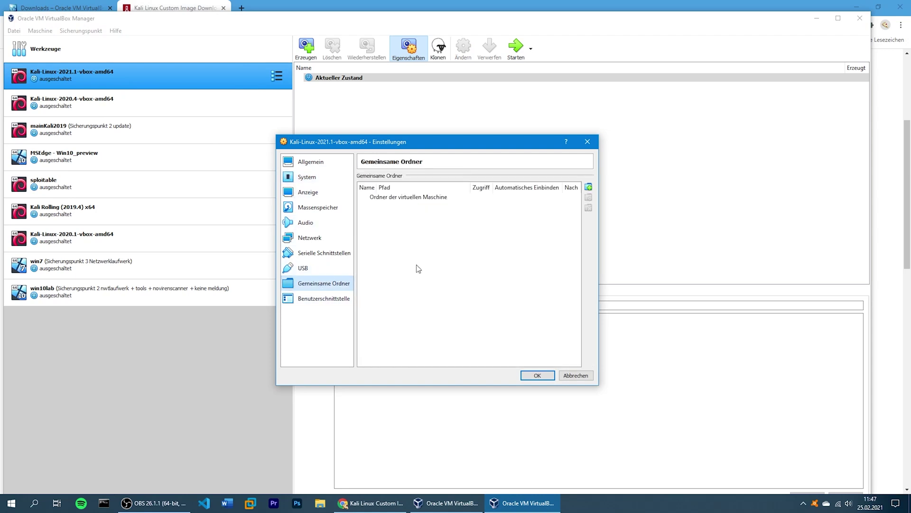
{"action": "left_click", "coordinate": [313, 209]}
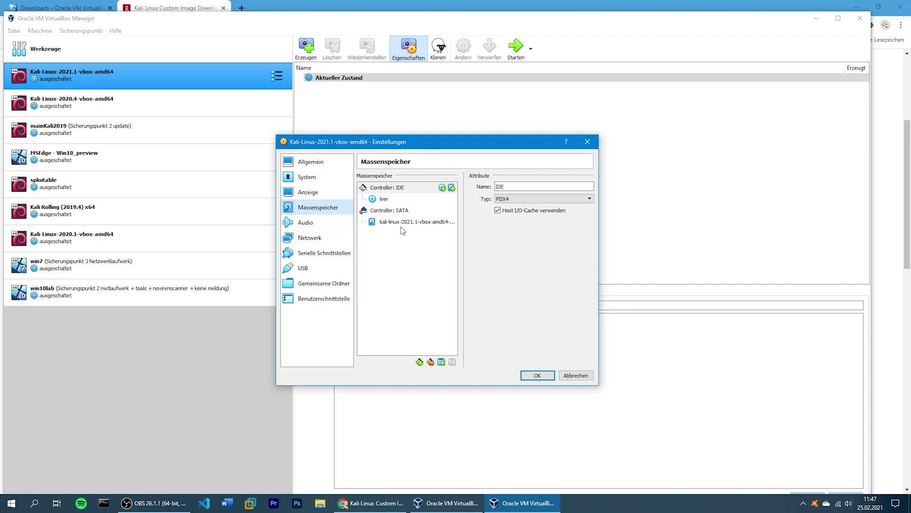
{"action": "left_click", "coordinate": [307, 195]}
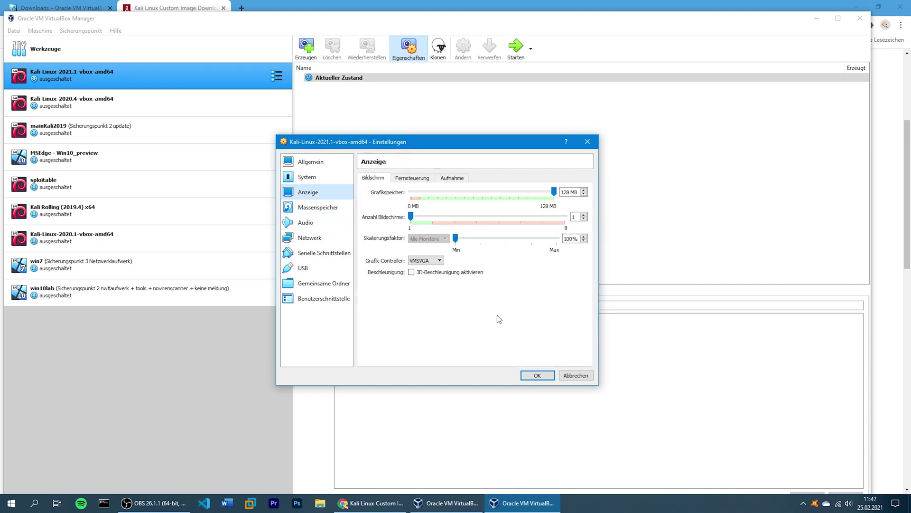
{"action": "left_click", "coordinate": [576, 375]}
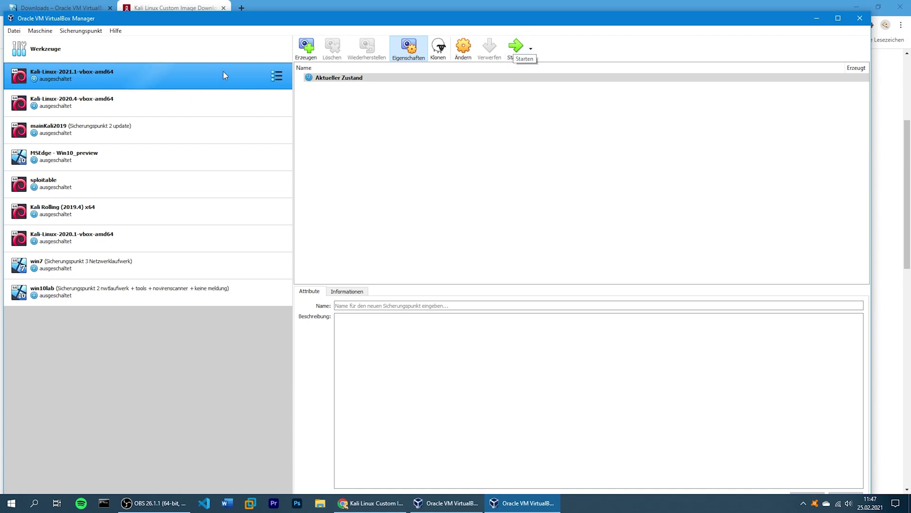
Start the Kali-Linux-2021.1-vbox-amd64 virtual machine and maximize its window
{"action": "left_click", "coordinate": [509, 51]}
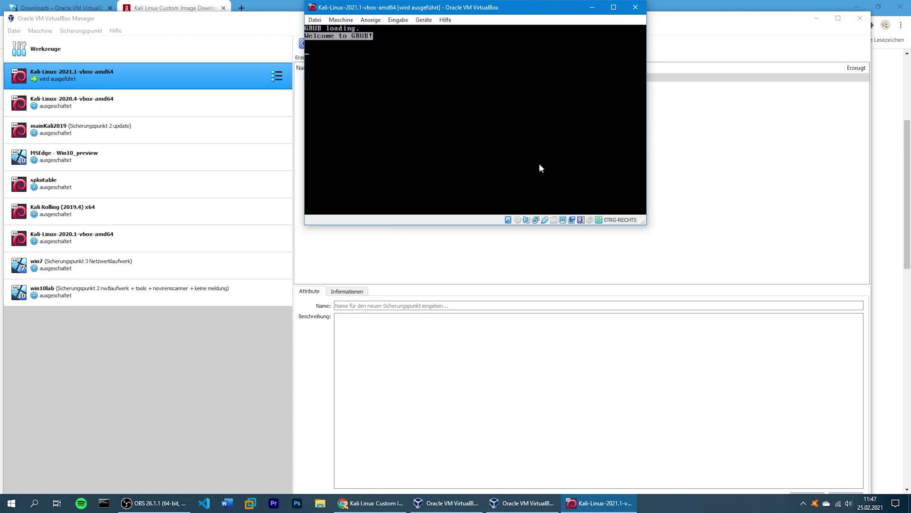
{"action": "left_click", "coordinate": [576, 7]}
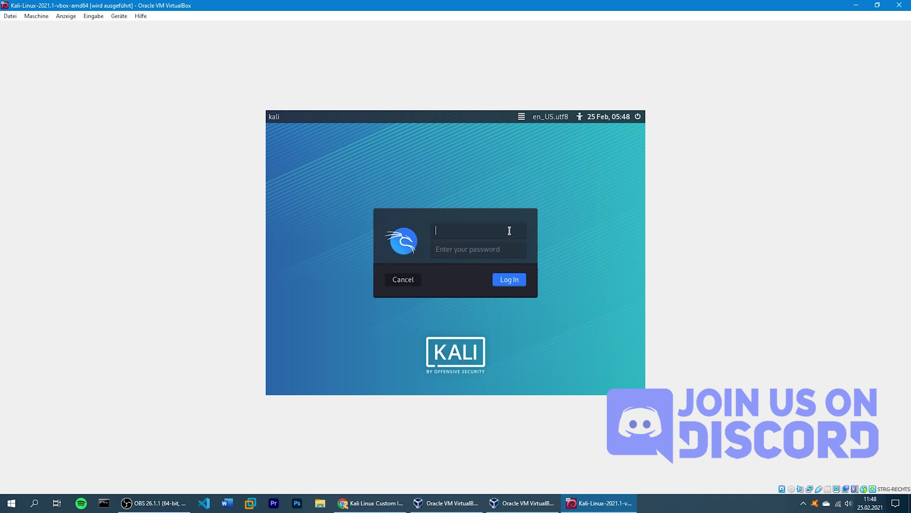
Log in to the Kali desktop with the username kali and the account password
{"action": "type", "text": "ka"}
{"action": "key", "text": "BackSpace"}
{"action": "key", "text": "BackSpace"}
{"action": "type", "text": "kali"}
{"action": "key", "text": "Tab"}
{"action": "type", "text": "kali"}
{"action": "key", "text": "Return"}
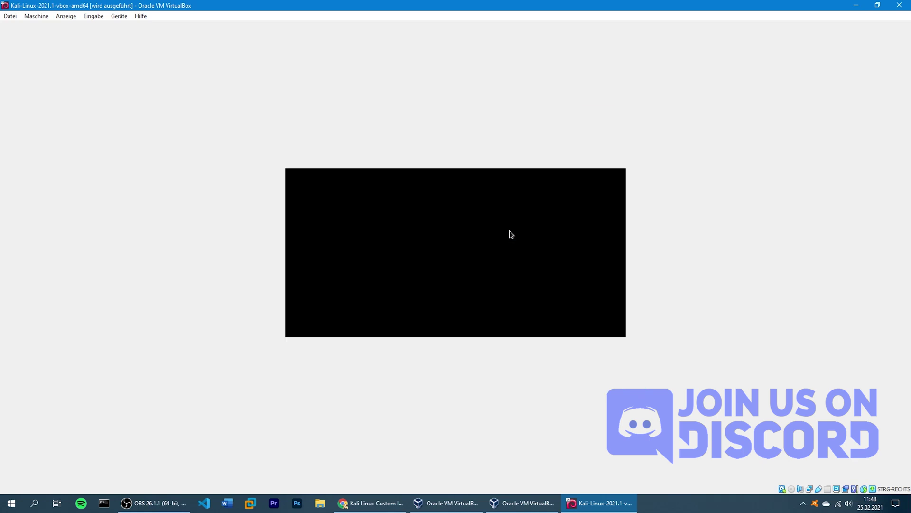